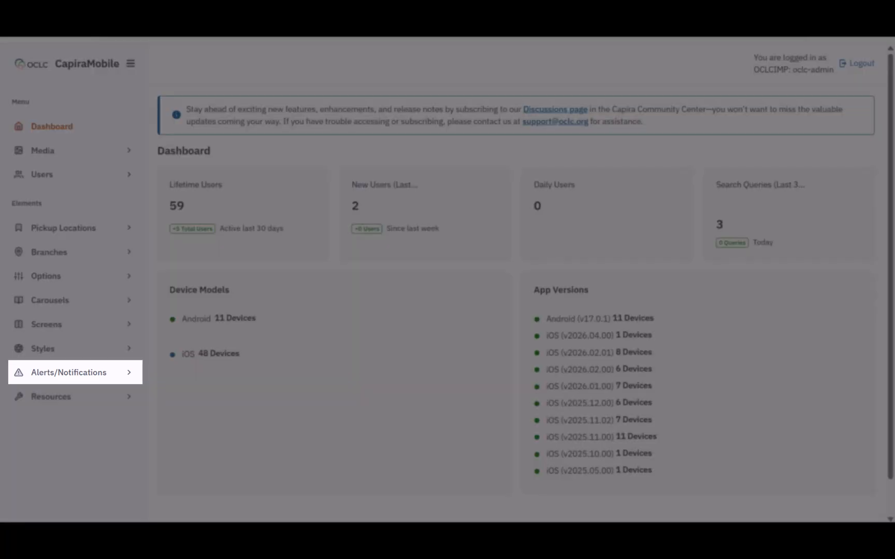
In Alerts, add a non-required alert type named "Youth services updates" with the description "Reminders for Youth Services programming" and save it
{"action": "left_click", "coordinate": [134, 379]}
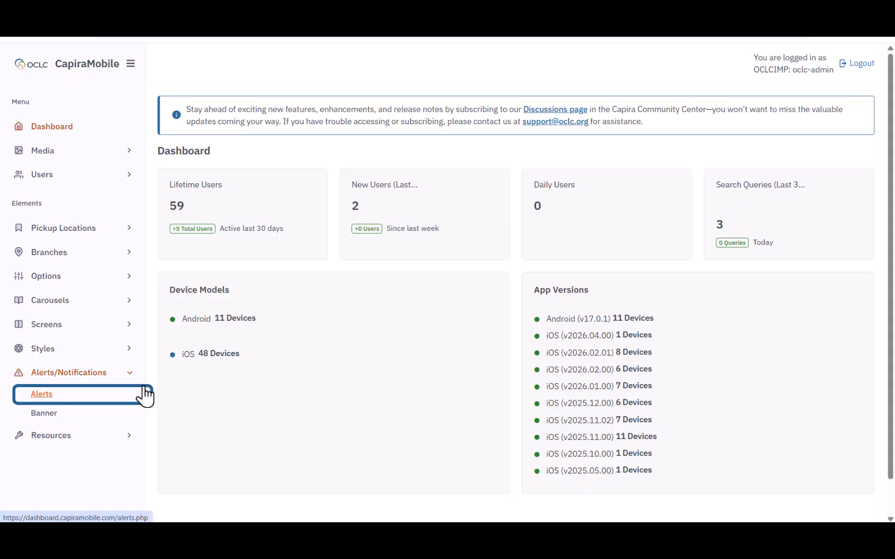
{"action": "left_click", "coordinate": [124, 398]}
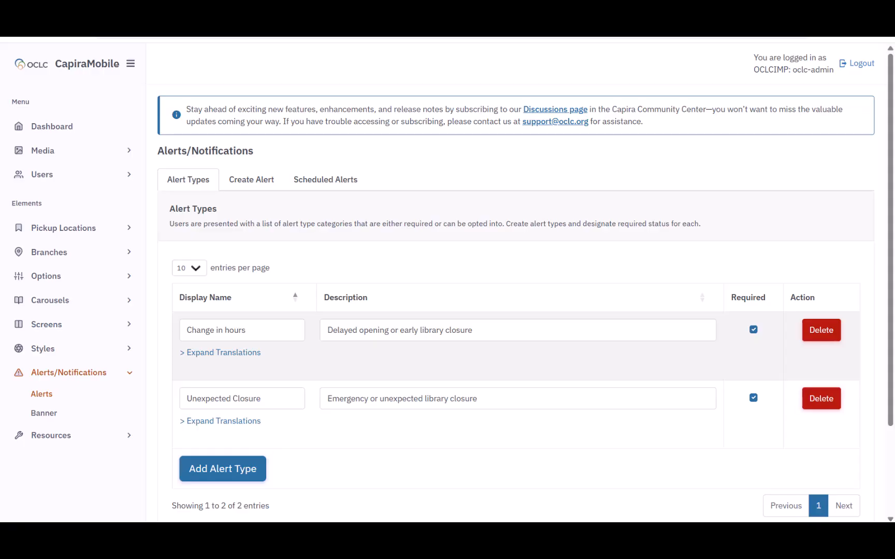
{"action": "left_click", "coordinate": [243, 479]}
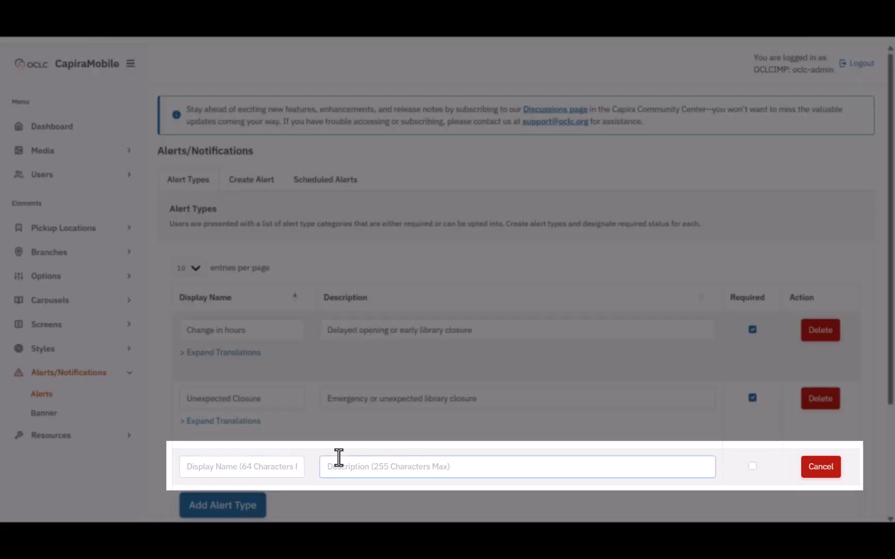
{"action": "type", "text": "Youth services updates"}
{"action": "left_click", "coordinate": [370, 471]}
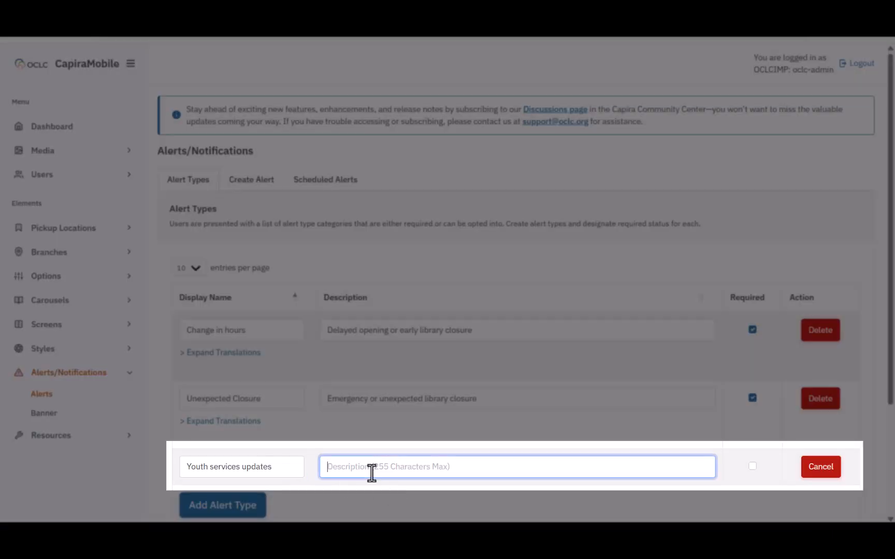
{"action": "type", "text": "Reminders for Youth Services programming"}
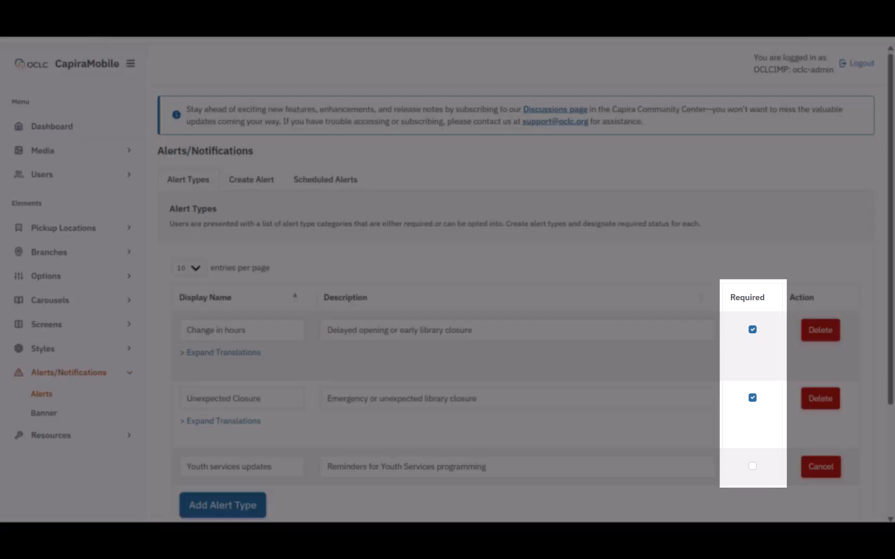
{"action": "left_click", "coordinate": [753, 466]}
{"action": "scroll", "coordinate": [515, 279], "scroll_direction": "down", "scroll_amount": 3}
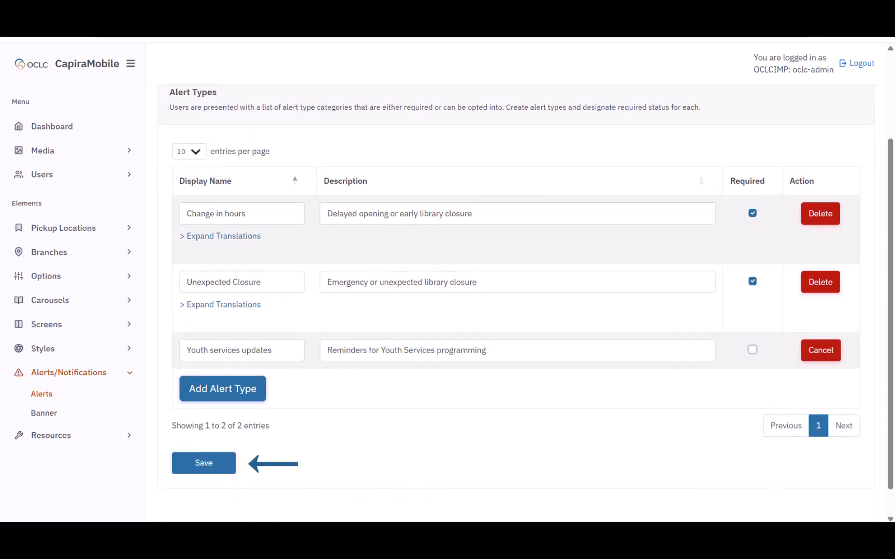
{"action": "left_click", "coordinate": [207, 469]}
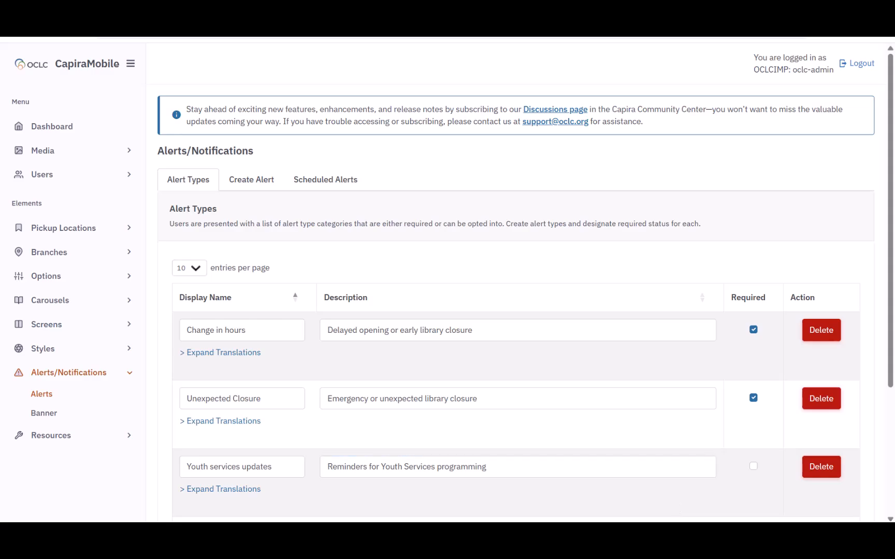
Add a new translation to the Youth services updates alert type and set its language to French (fr)
{"action": "left_click", "coordinate": [290, 470]}
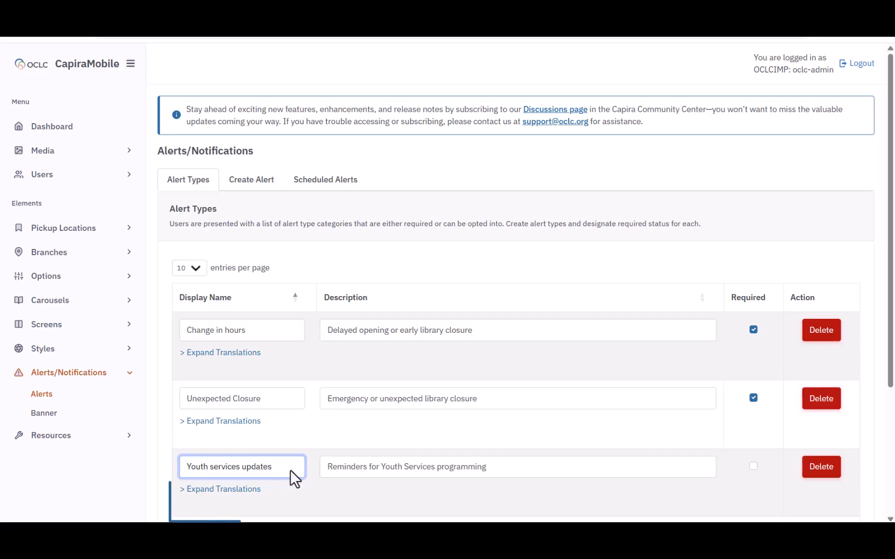
{"action": "left_click", "coordinate": [243, 490]}
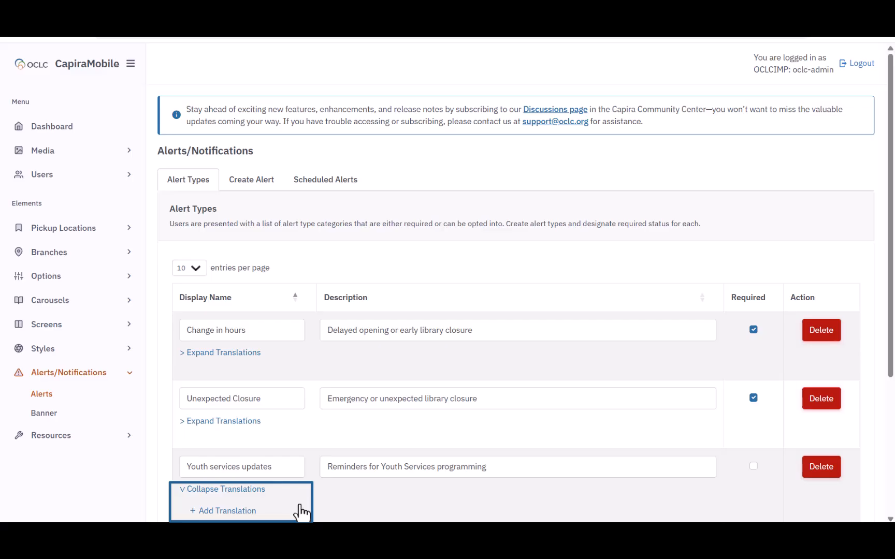
{"action": "left_click", "coordinate": [292, 512]}
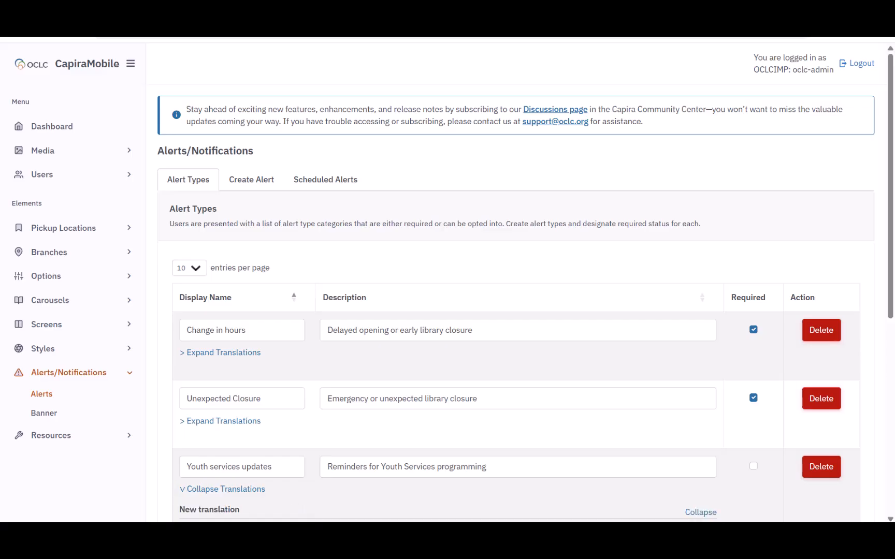
{"action": "scroll", "coordinate": [290, 512], "scroll_direction": "down", "scroll_amount": 3}
{"action": "scroll", "coordinate": [300, 444], "scroll_direction": "down", "scroll_amount": 2}
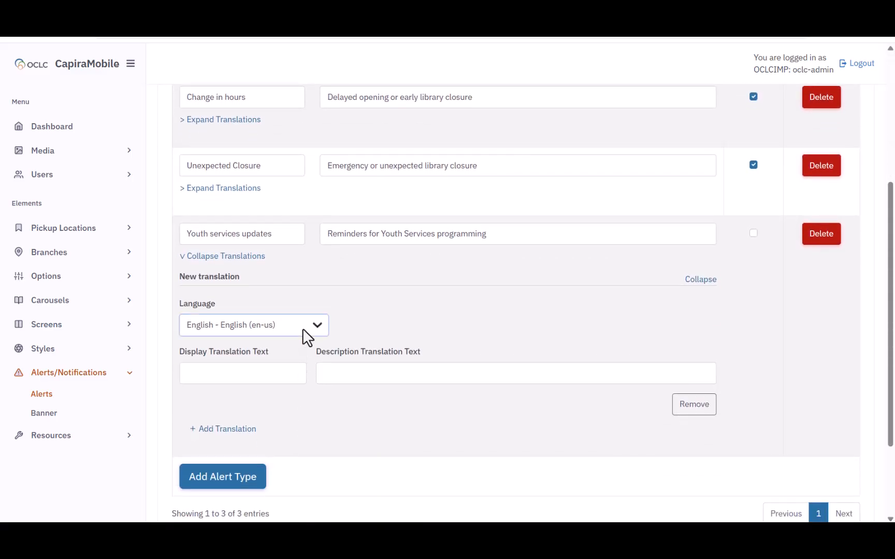
{"action": "left_click", "coordinate": [306, 331]}
{"action": "left_click", "coordinate": [259, 87]}
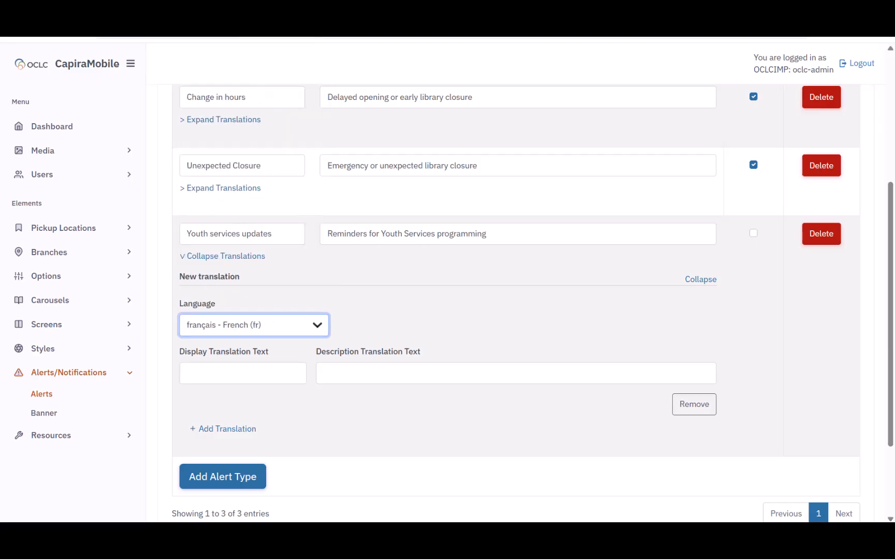
Enter the French display text "Actualités des services à la jeunesse" and description "Rappels concernant les programmes pour les jeunes"
{"action": "left_click", "coordinate": [256, 374]}
{"action": "type", "text": "Actualités des services à la jeunesse"}
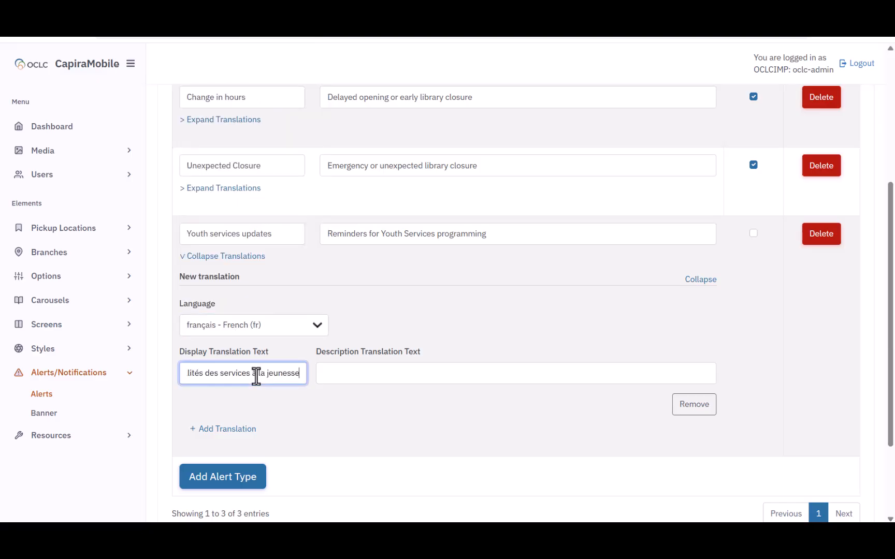
{"action": "left_click", "coordinate": [413, 373]}
{"action": "type", "text": "Rappels concernant les programmes pour les jeunes"}
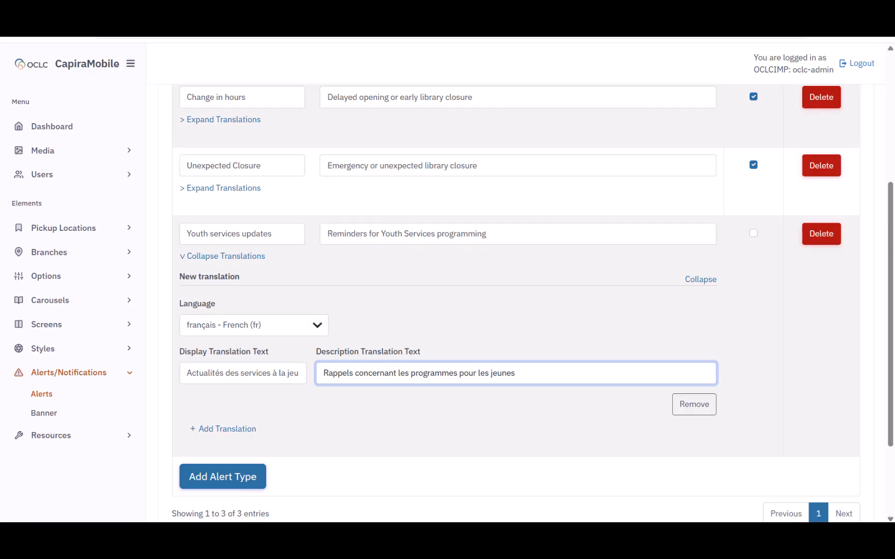
Turn the Required setting of Youth services updates on and off again, and save the alert types
{"action": "left_click", "coordinate": [753, 233]}
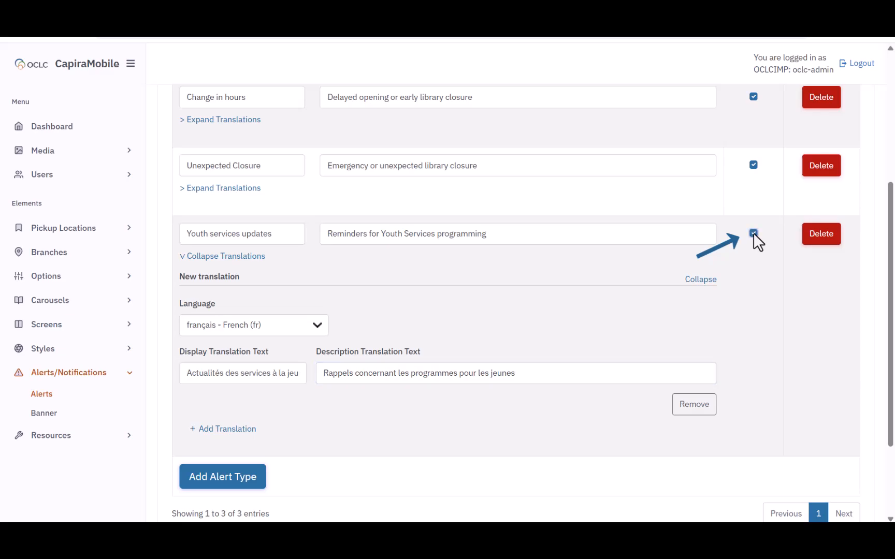
{"action": "left_click", "coordinate": [753, 233]}
{"action": "scroll", "coordinate": [799, 369], "scroll_direction": "down", "scroll_amount": 2}
{"action": "left_click", "coordinate": [220, 434]}
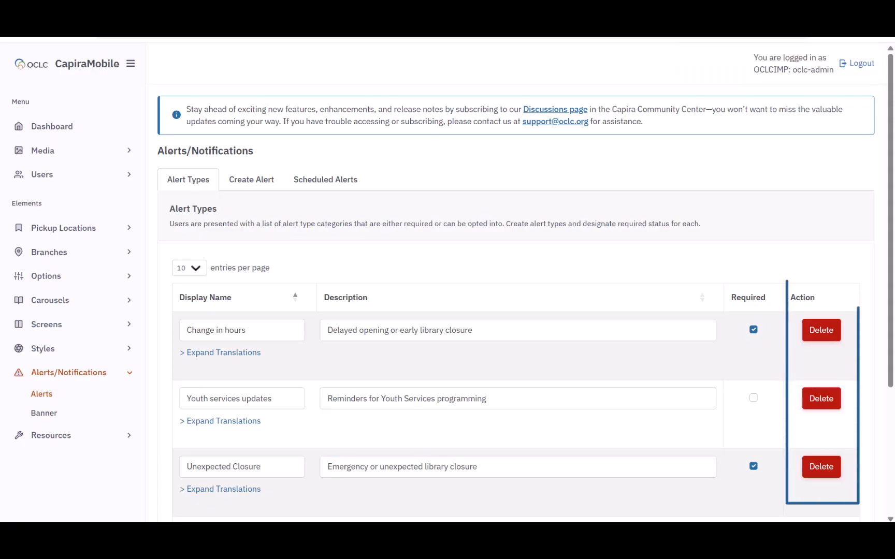
Delete the Youth services updates alert type and confirm the deletion
{"action": "left_click", "coordinate": [823, 407]}
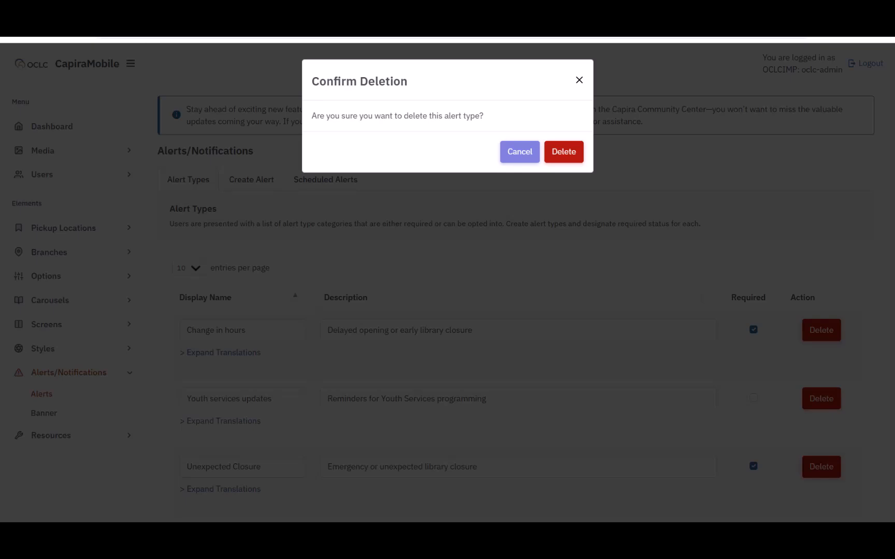
{"action": "left_click", "coordinate": [566, 158]}
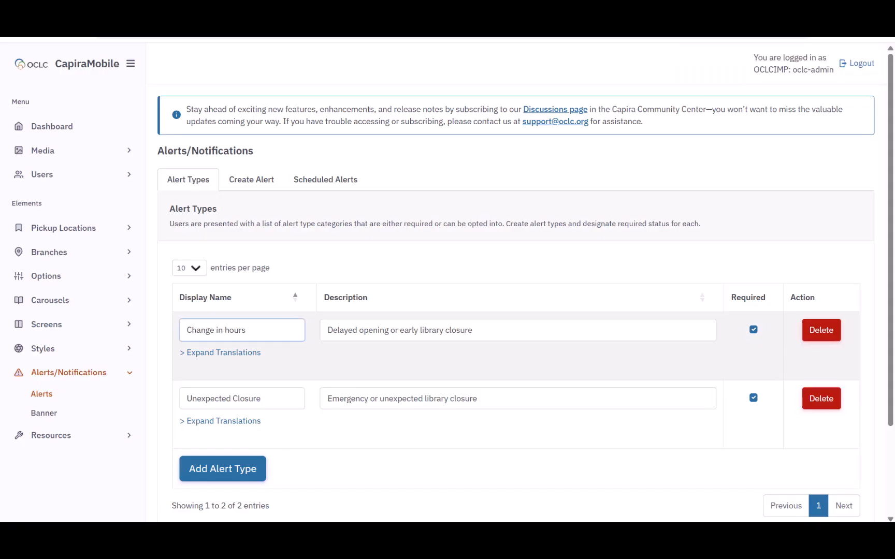
Start creating an alert with the title "All locations close Friday July 3, 2026 at 12:00 pm"
{"action": "left_click", "coordinate": [257, 194]}
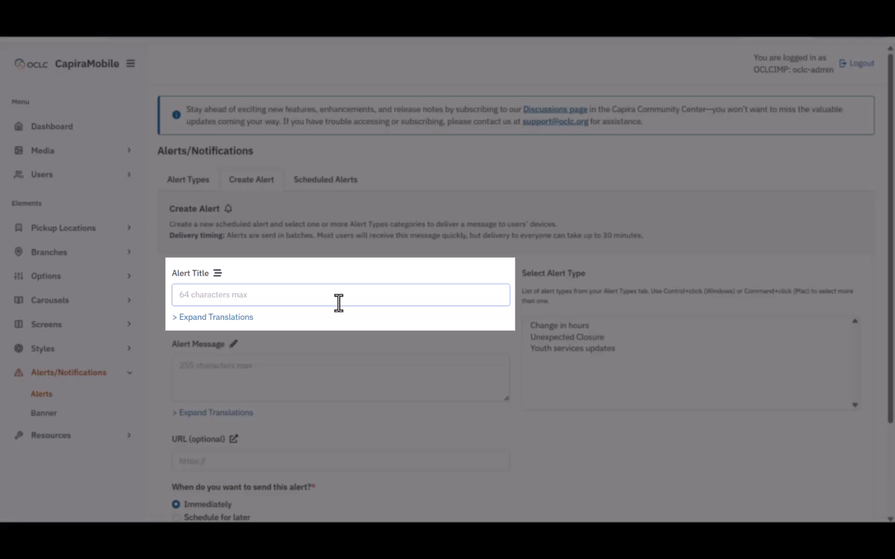
{"action": "left_click", "coordinate": [338, 301]}
{"action": "type", "text": "All locations close Friday July 3, 2026 at 12:00 pm"}
Set the alert message to "All locations will close early on Friday July 3, 2026 at 12:00 pm due to city road closures for the holiday weekend."
{"action": "left_click", "coordinate": [443, 376]}
{"action": "type", "text": "All locations will close early on Friday July 3, 2026  at 12:00 pm due to city road closures for the holiday weekend."}
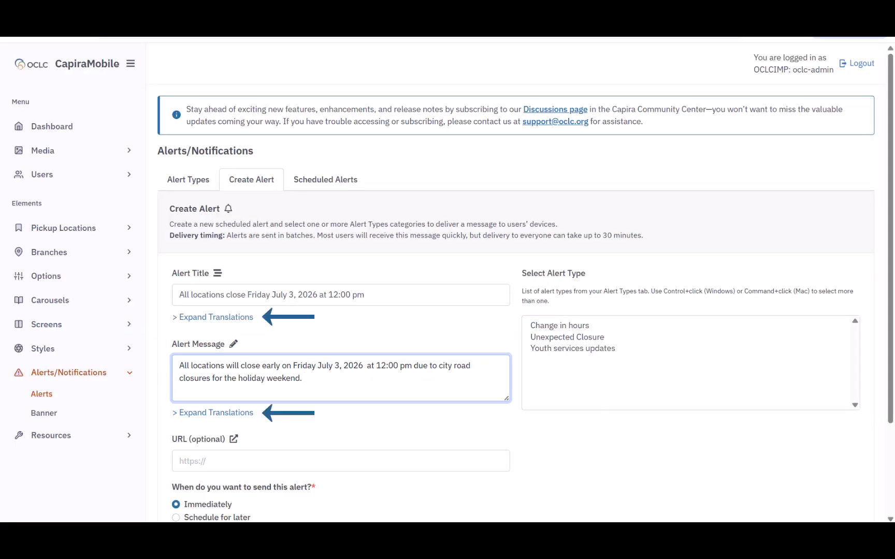
Add a French translation of the alert title reading "La bibliothèque fermera à midi le vendredi 3 juillet."
{"action": "left_click", "coordinate": [243, 320]}
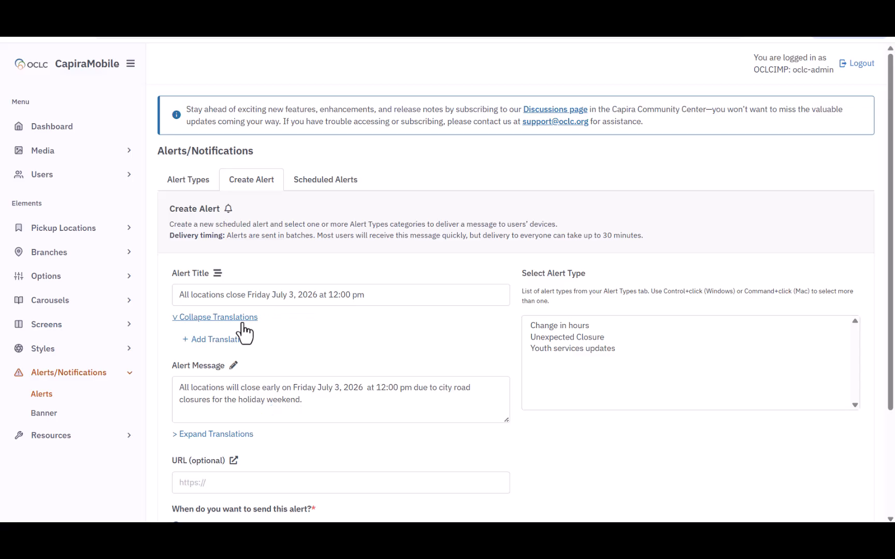
{"action": "left_click", "coordinate": [240, 340]}
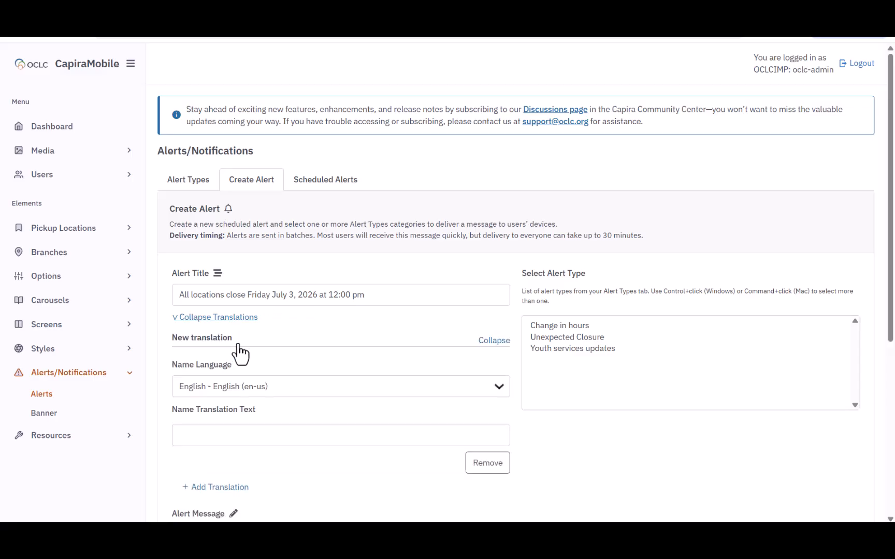
{"action": "left_click", "coordinate": [227, 385]}
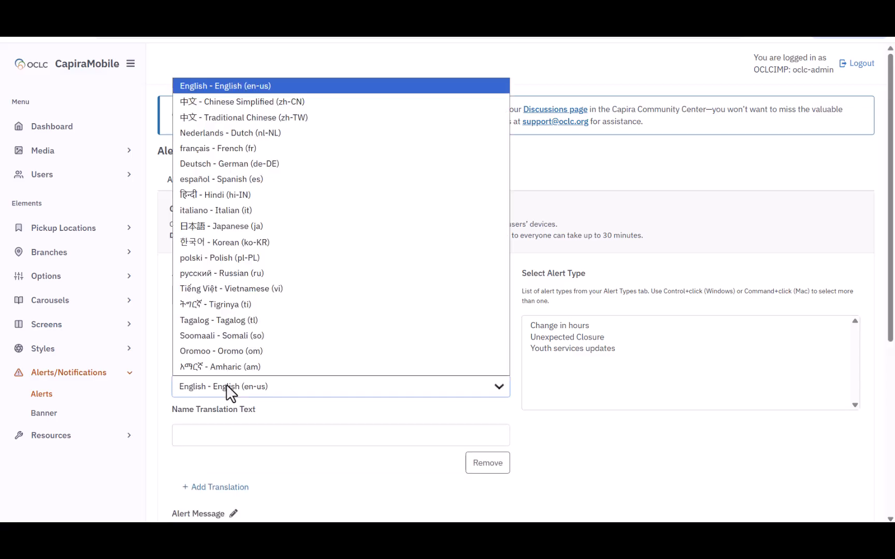
{"action": "left_click", "coordinate": [271, 148]}
{"action": "left_click", "coordinate": [295, 436]}
{"action": "type", "text": "La bibliothèque fermera à midi le vendredi 3 juillet."}
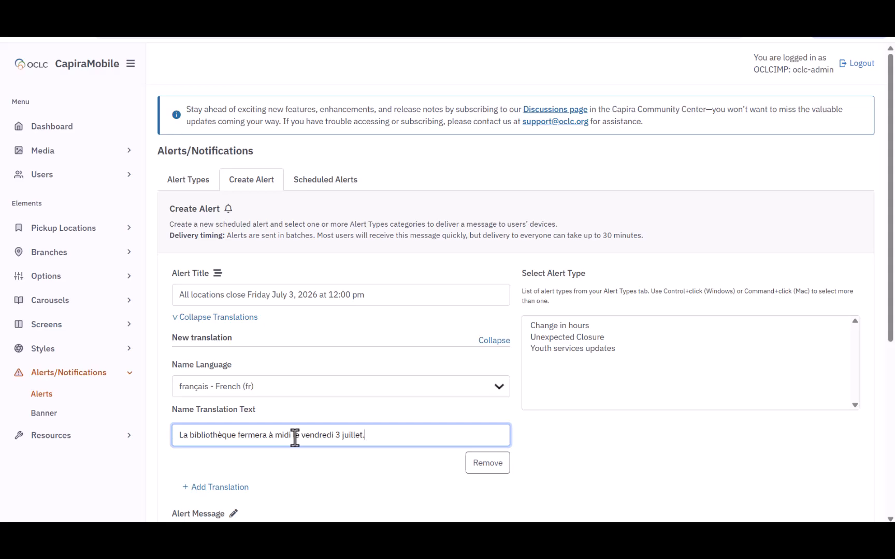
Assign the alert to both the Change in hours and Unexpected Closure alert types
{"action": "left_click", "coordinate": [596, 322]}
{"action": "left_click", "coordinate": [596, 324]}
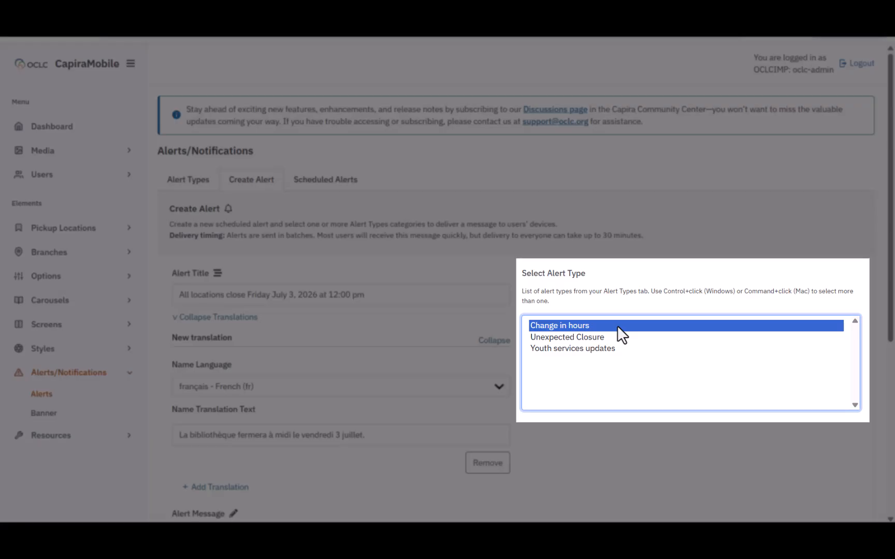
{"action": "left_click", "coordinate": [590, 338], "text": "ctrl"}
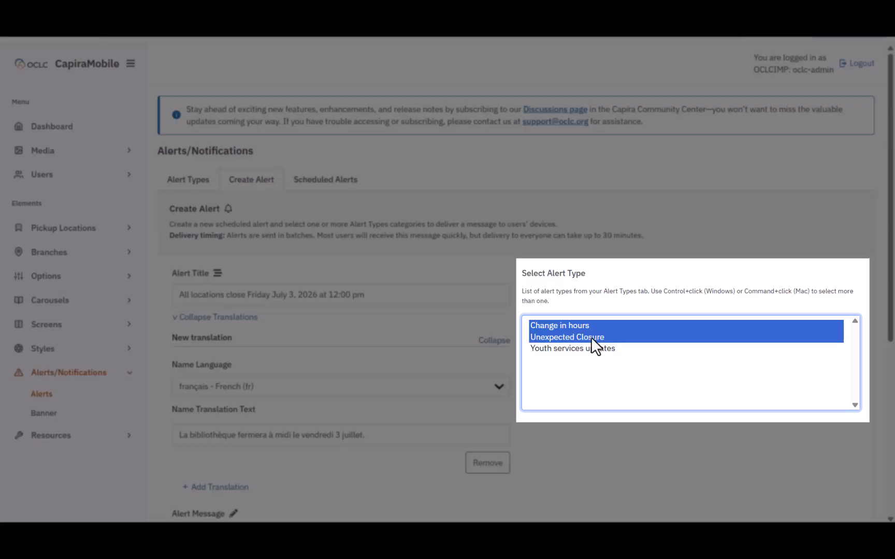
{"action": "scroll", "coordinate": [601, 376], "scroll_direction": "down", "scroll_amount": 1}
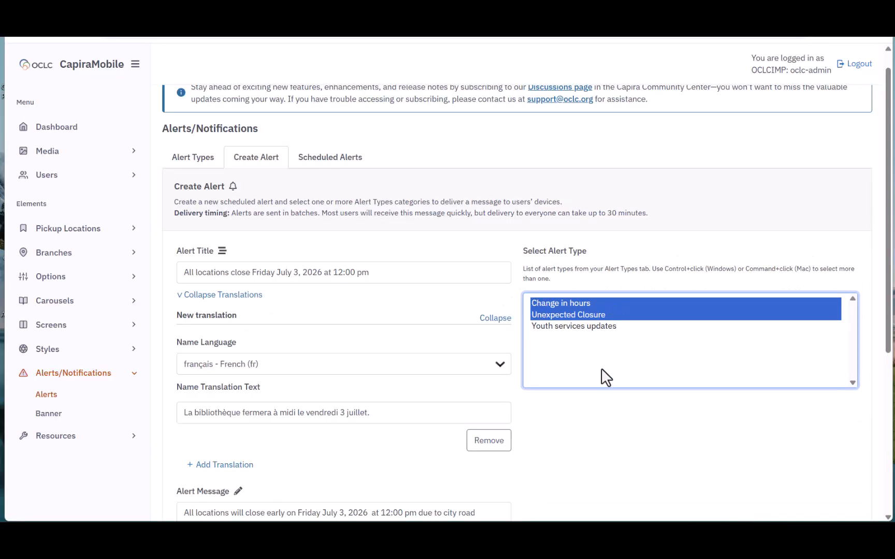
{"action": "scroll", "coordinate": [591, 466], "scroll_direction": "down", "scroll_amount": 3}
{"action": "scroll", "coordinate": [594, 468], "scroll_direction": "down", "scroll_amount": 2}
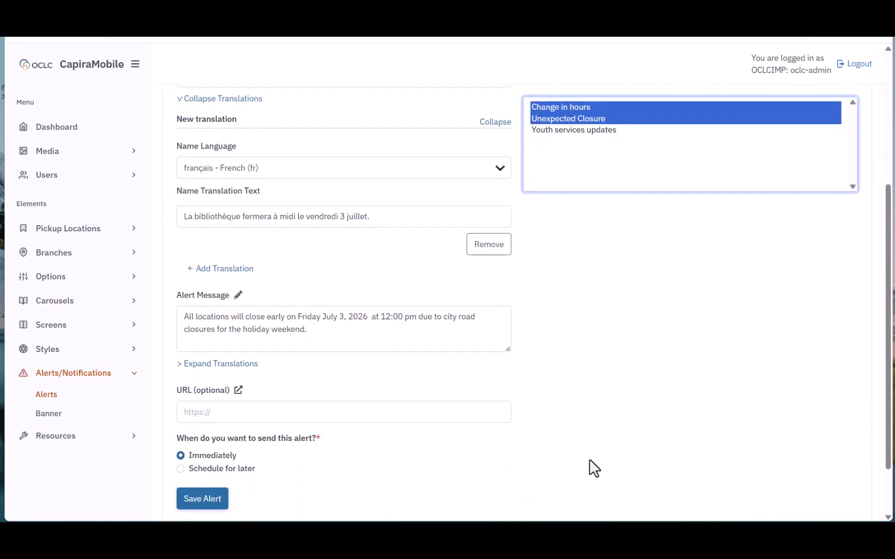
{"action": "left_click", "coordinate": [480, 421]}
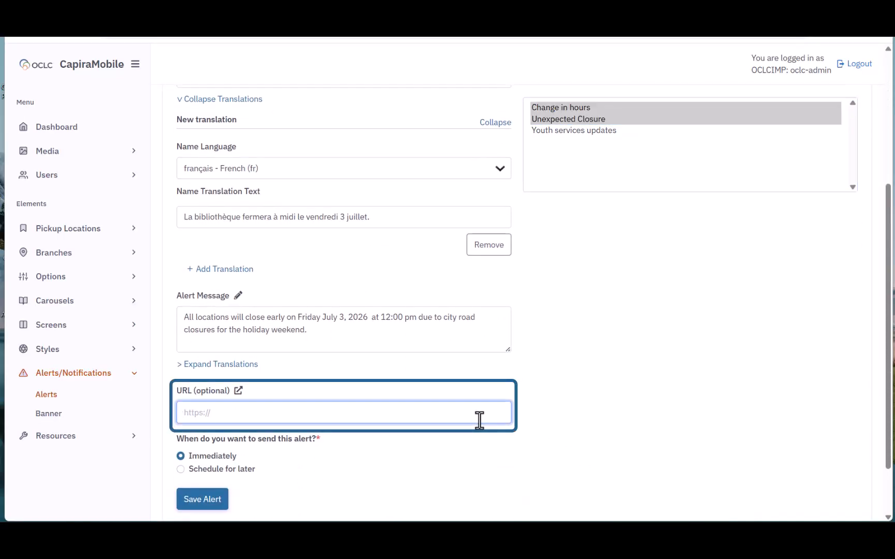
{"action": "type", "text": "https://help.oclc.org/"}
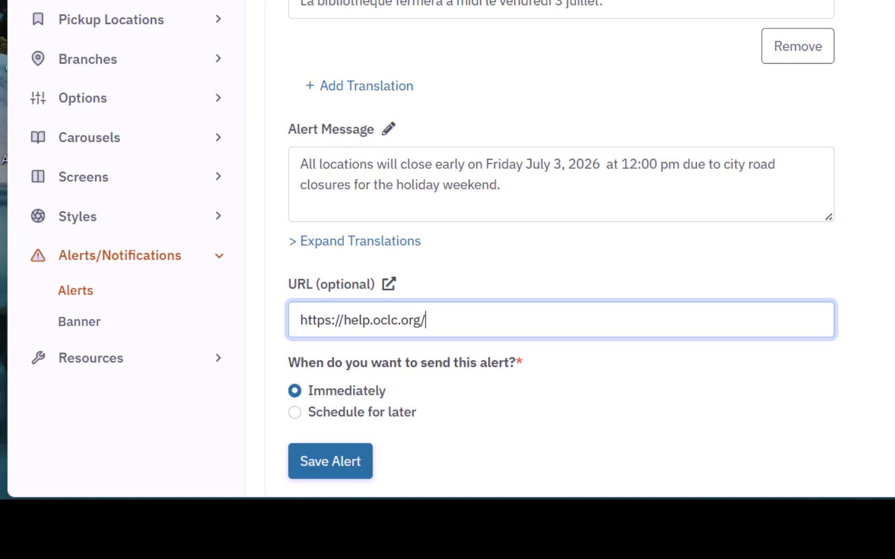
Schedule the alert for later, with the send date 06/30/2026 and the send time 08:00
{"action": "left_click", "coordinate": [410, 418]}
{"action": "scroll", "coordinate": [527, 406], "scroll_direction": "down", "scroll_amount": 3}
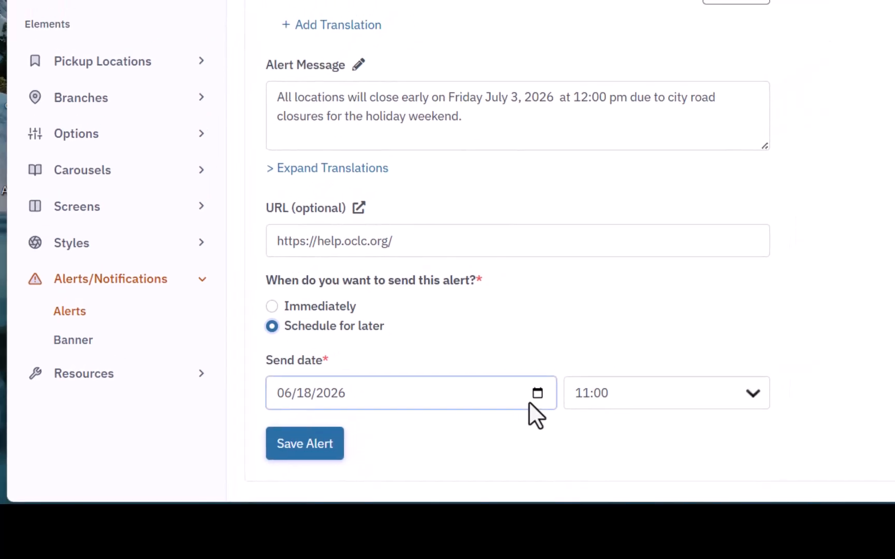
{"action": "left_click", "coordinate": [535, 397]}
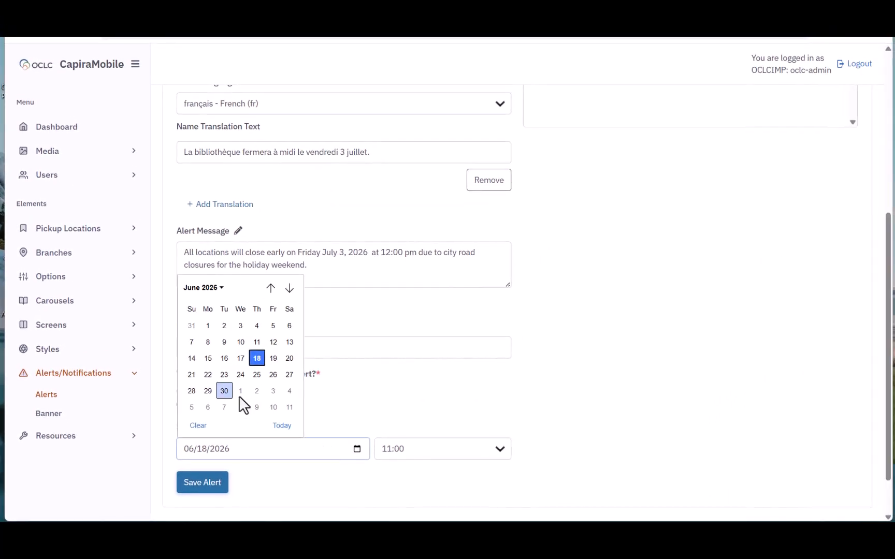
{"action": "left_click", "coordinate": [222, 388]}
{"action": "left_click", "coordinate": [498, 449]}
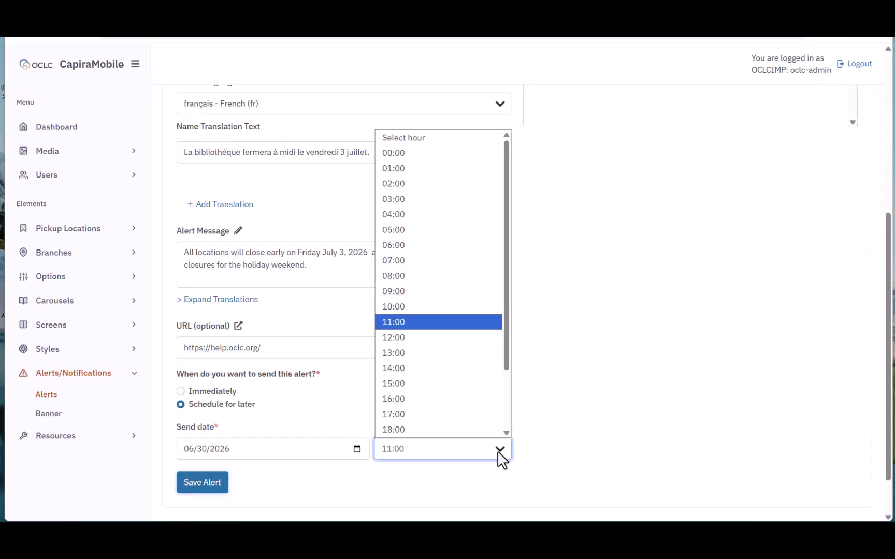
{"action": "key", "text": "Up"}
{"action": "key", "text": "Up"}
{"action": "key", "text": "Up"}
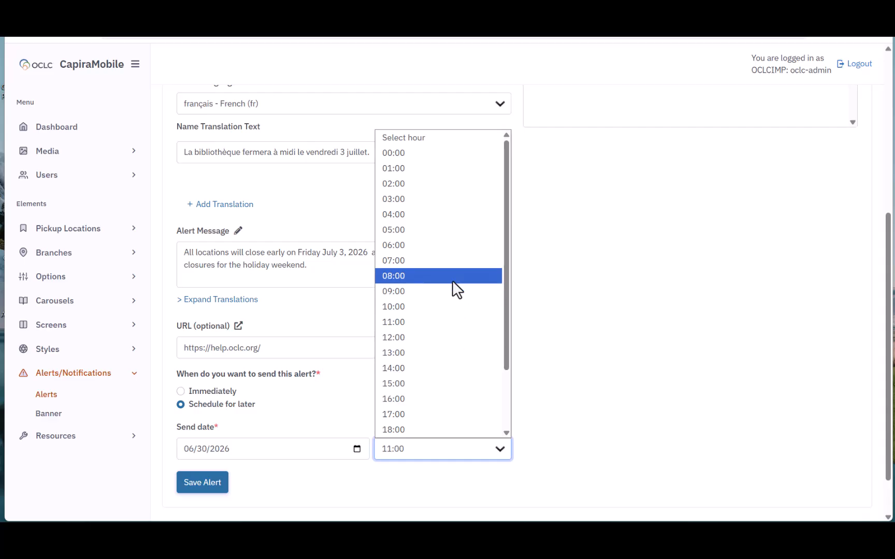
{"action": "key", "text": "Return"}
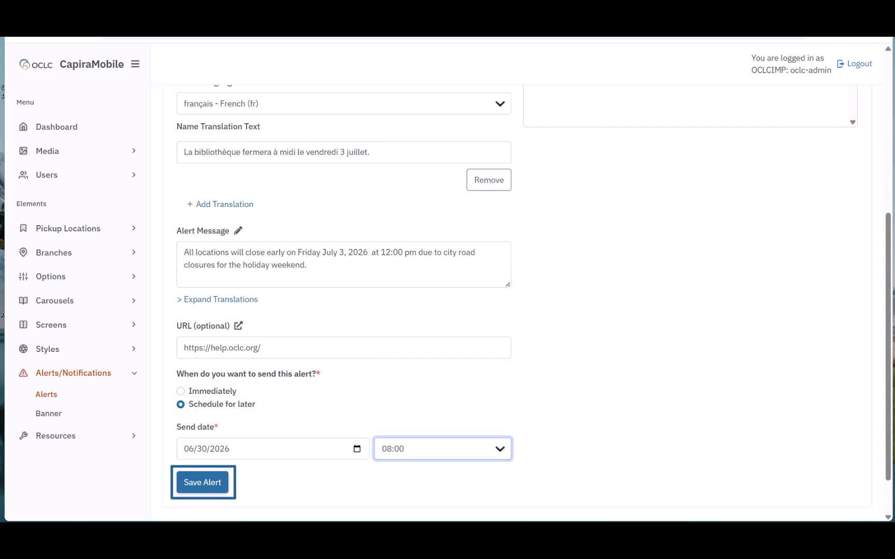
Save the new alert, then open the scheduled Change in hours alert for editing and save it
{"action": "left_click", "coordinate": [214, 490]}
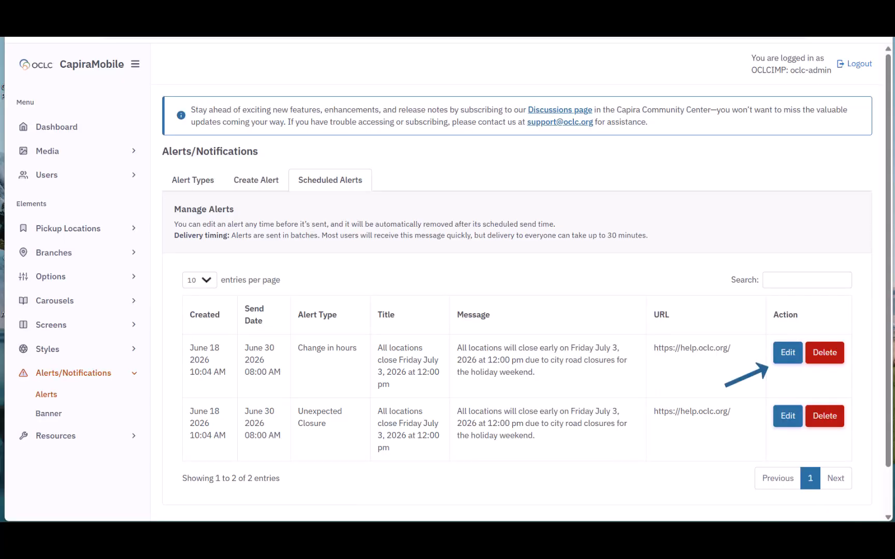
{"action": "left_click", "coordinate": [788, 356]}
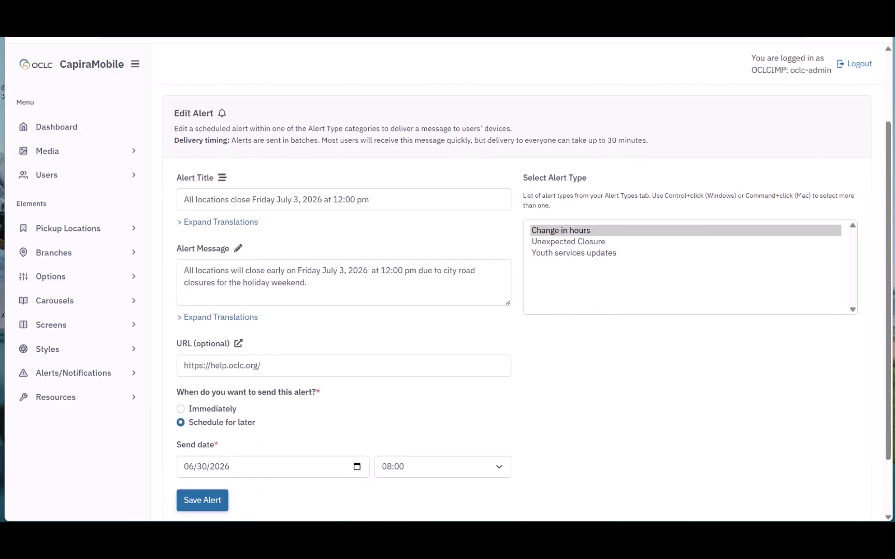
{"action": "left_click", "coordinate": [210, 505]}
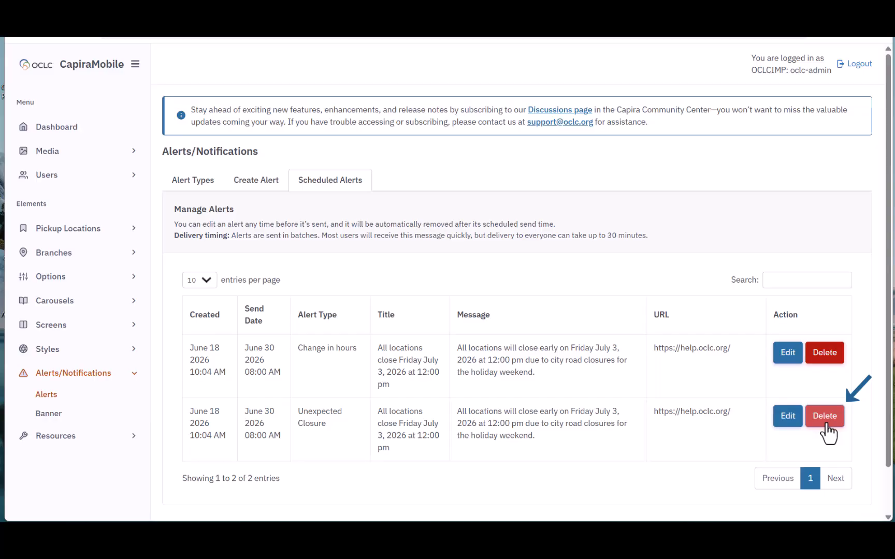
Delete the scheduled alert assigned to the Unexpected Closure type
{"action": "left_click", "coordinate": [826, 420]}
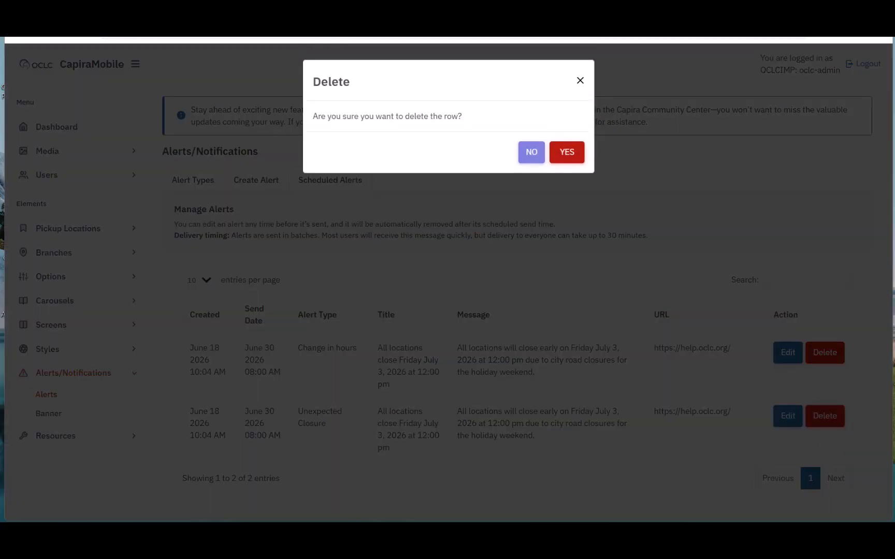
{"action": "left_click", "coordinate": [570, 156]}
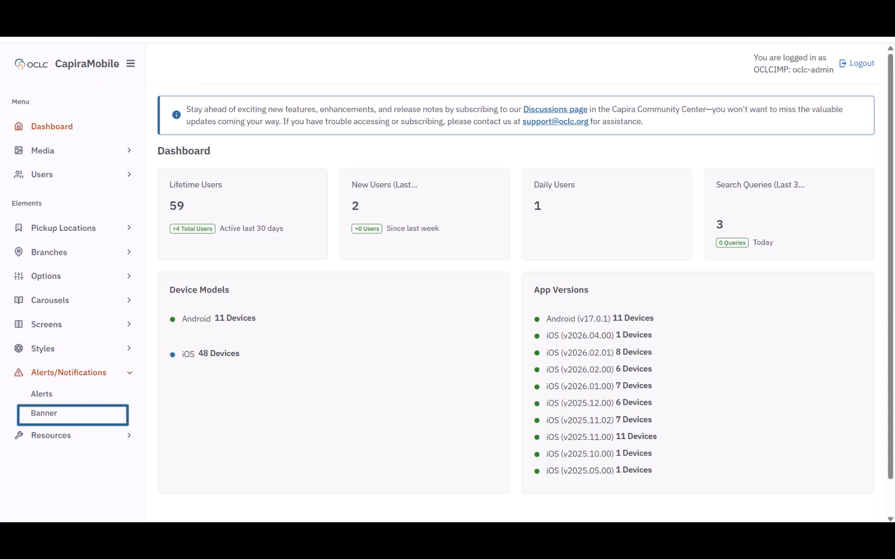
Start a banner alert with the title "Holiday closing: Juneteenth"
{"action": "left_click", "coordinate": [101, 417]}
{"action": "left_click", "coordinate": [180, 277]}
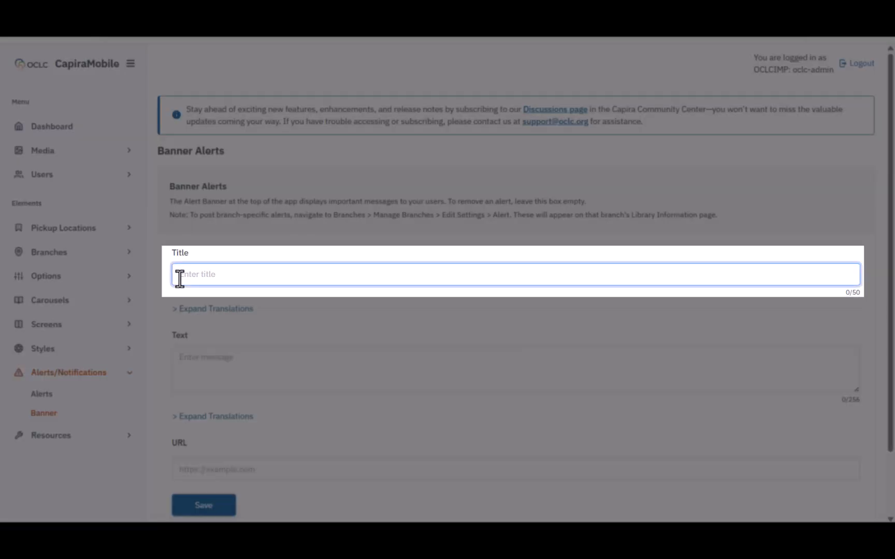
{"action": "type", "text": "Holiday closing: Juneteenth"}
Set the banner text to "All locations are closed on Friday June 19, 2026 for Juneteenth. Regular hours will resume Saturday June 20, 2026."
{"action": "left_click", "coordinate": [248, 368]}
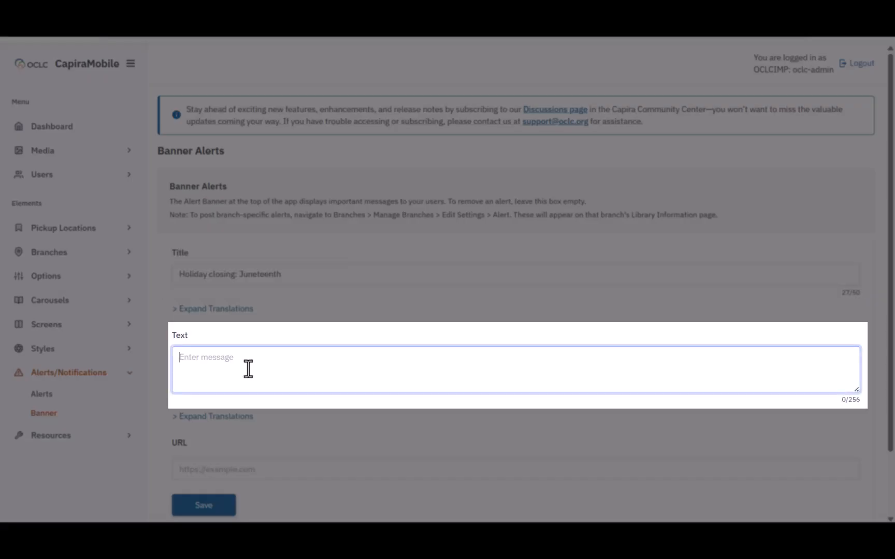
{"action": "type", "text": "All locations are closed on Friday June 19, 2026 for Juneteenth. Regular hours will resume Saturday June 20, 2026."}
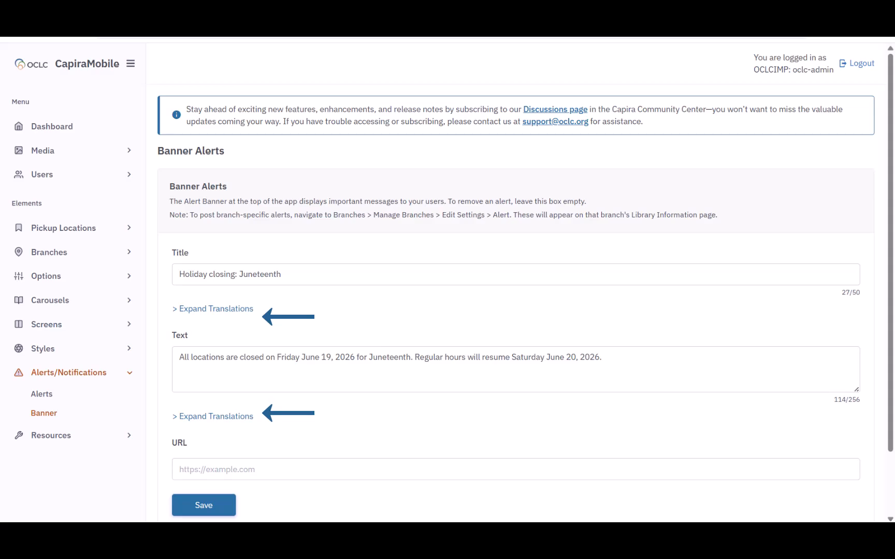
Add a French translation of the banner title reading "Fermeture pour jour férié : Juneteenth"
{"action": "left_click", "coordinate": [248, 309]}
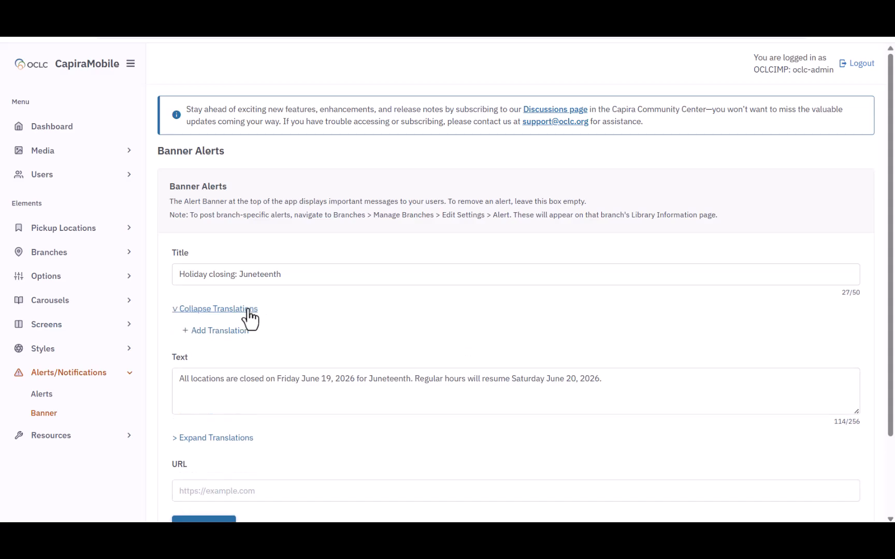
{"action": "left_click", "coordinate": [219, 332]}
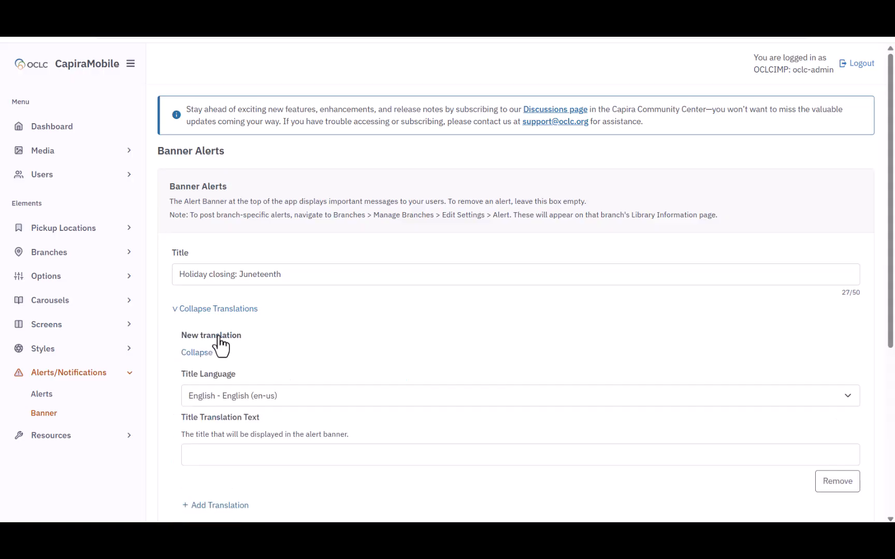
{"action": "left_click", "coordinate": [290, 396]}
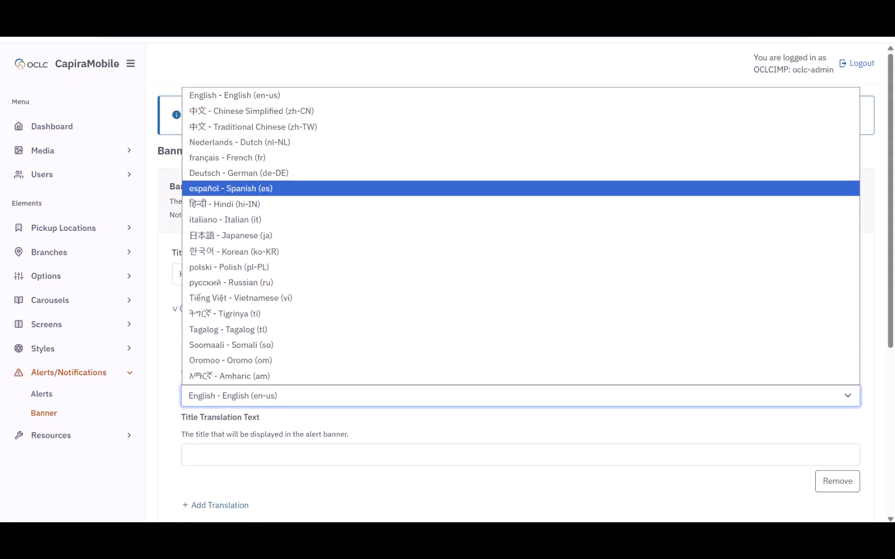
{"action": "left_click", "coordinate": [259, 158]}
{"action": "left_click", "coordinate": [192, 455]}
{"action": "type", "text": "Fermeture pour jour férié : Juneteenth"}
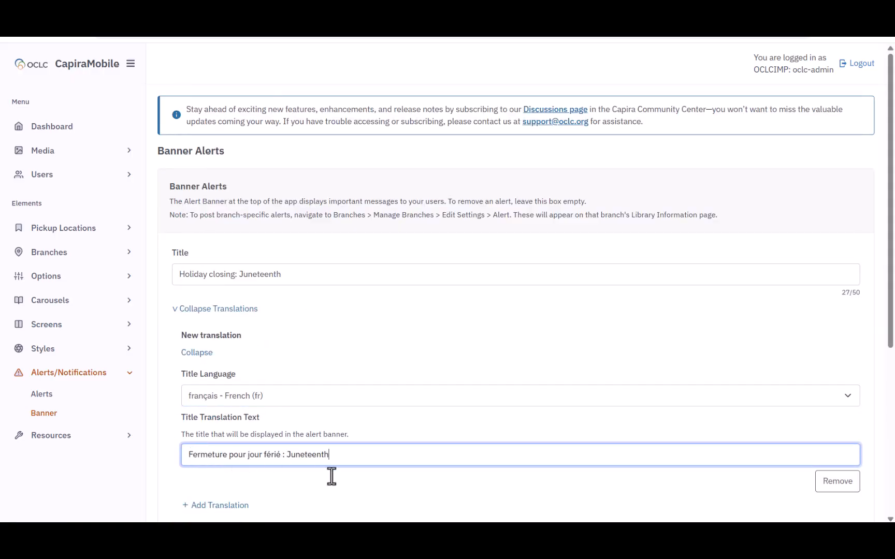
{"action": "scroll", "coordinate": [524, 288], "scroll_direction": "down", "scroll_amount": 5}
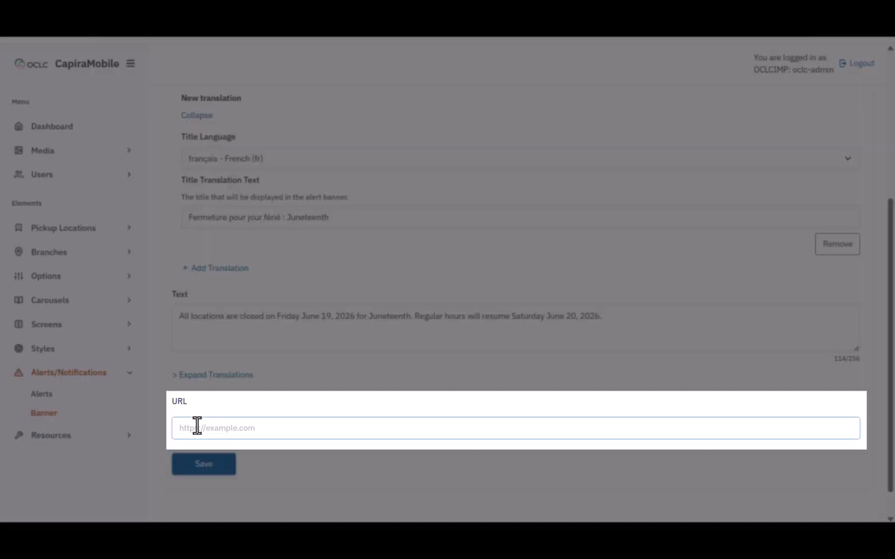
{"action": "left_click", "coordinate": [196, 427]}
{"action": "type", "text": "https://help.oclc.org/"}
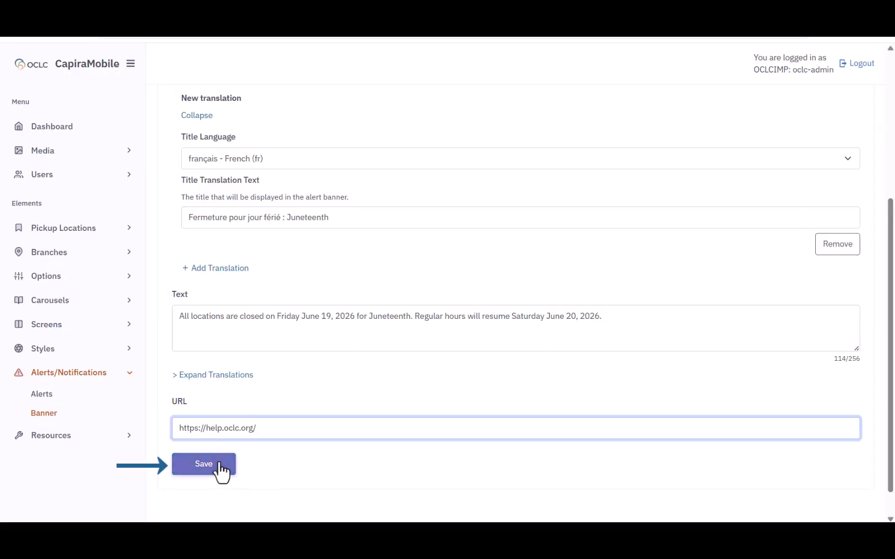
{"action": "left_click", "coordinate": [217, 469]}
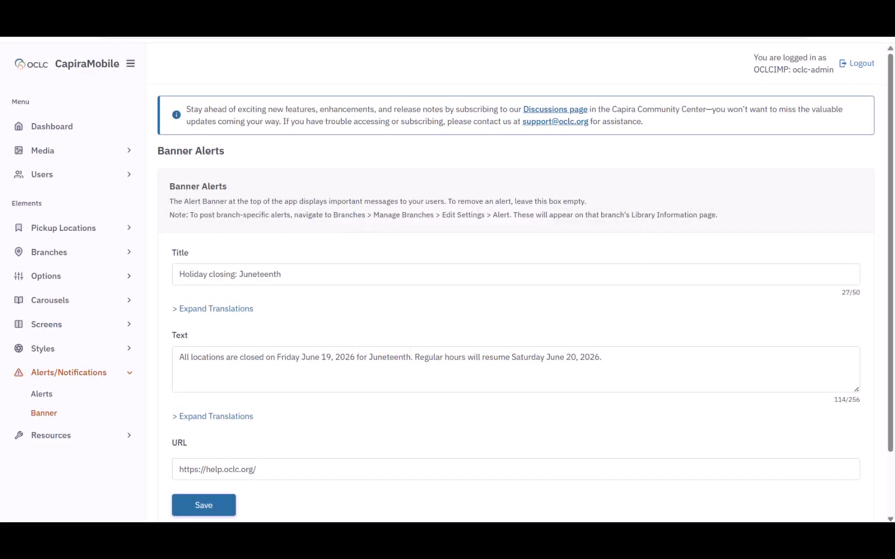
Remove the banner alert by clearing its title, text and URL and saving the empty form
{"action": "left_click_drag", "start_coordinate": [283, 273], "coordinate": [114, 254]}
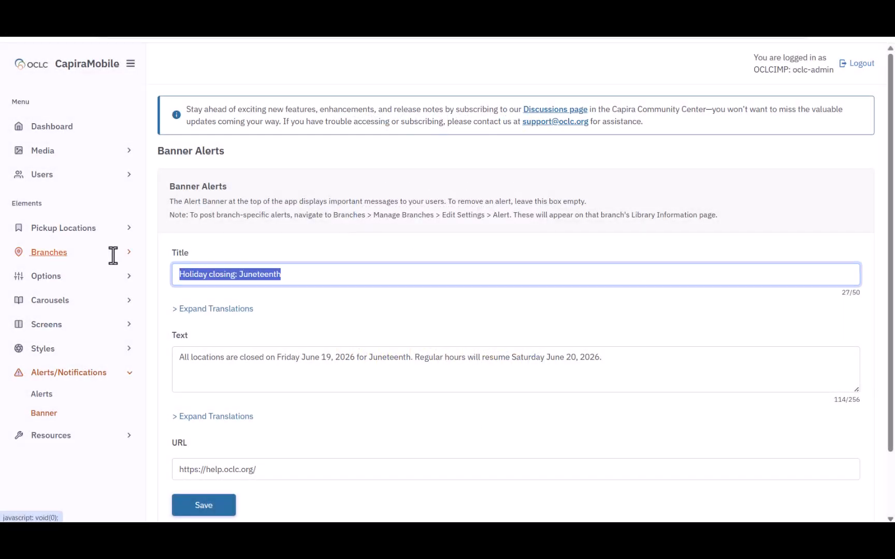
{"action": "key", "text": "BackSpace"}
{"action": "left_click", "coordinate": [289, 373]}
{"action": "key", "text": "ctrl+a"}
{"action": "key", "text": "BackSpace"}
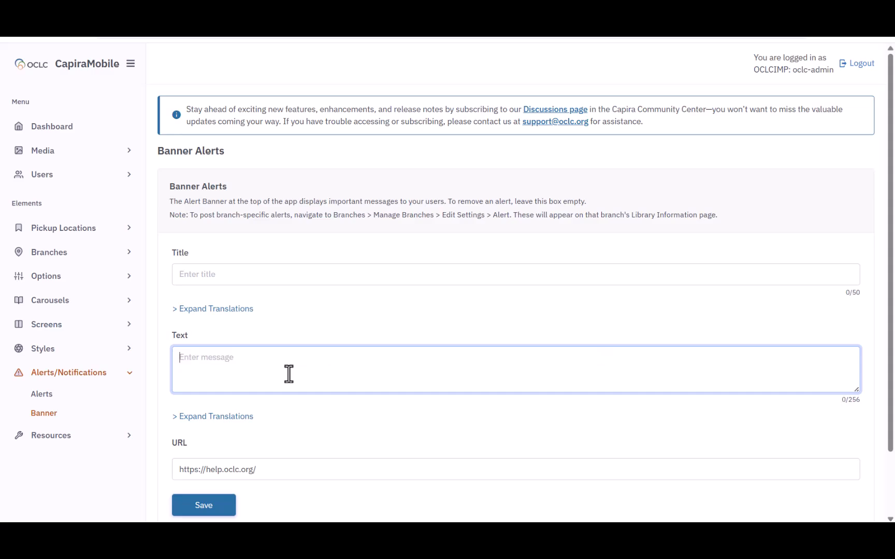
{"action": "left_click", "coordinate": [279, 472]}
{"action": "key", "text": "ctrl+a"}
{"action": "key", "text": "BackSpace"}
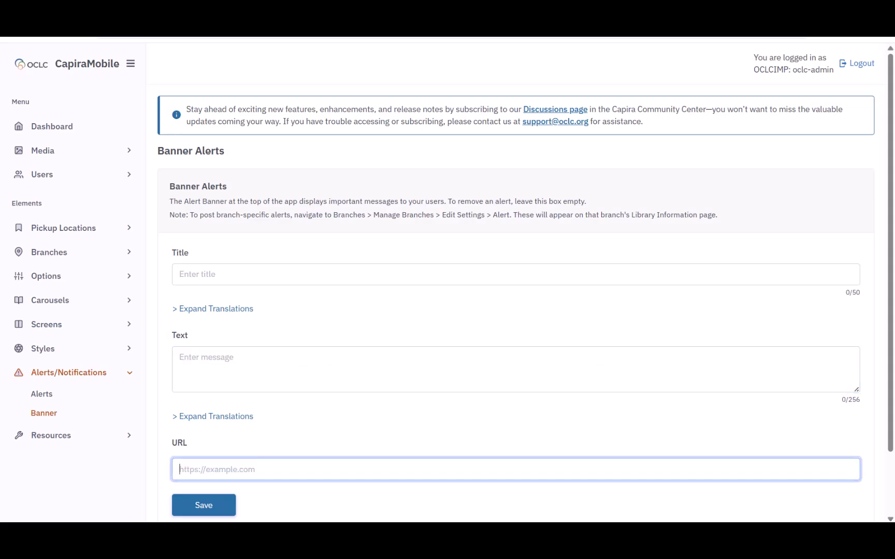
{"action": "left_click", "coordinate": [197, 510]}
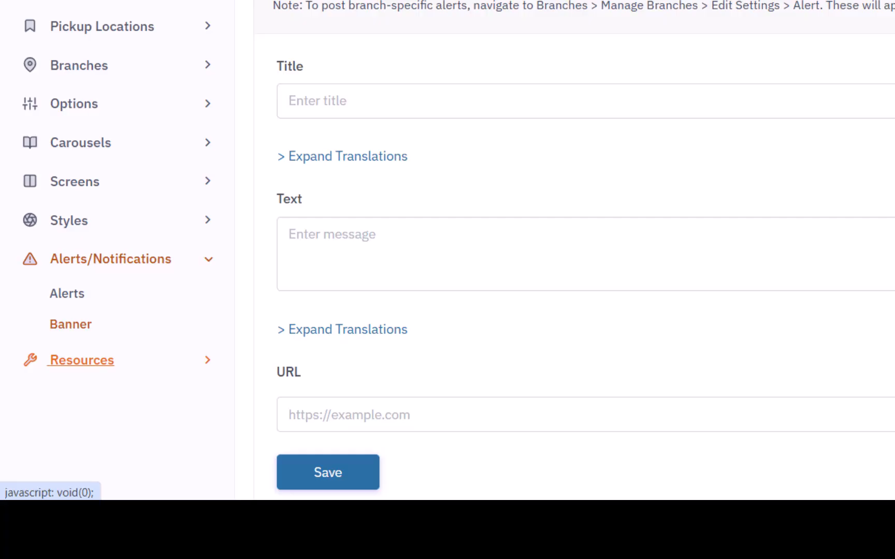
Open the Help resource and go to OCLC Support's contact information by region
{"action": "left_click", "coordinate": [90, 369]}
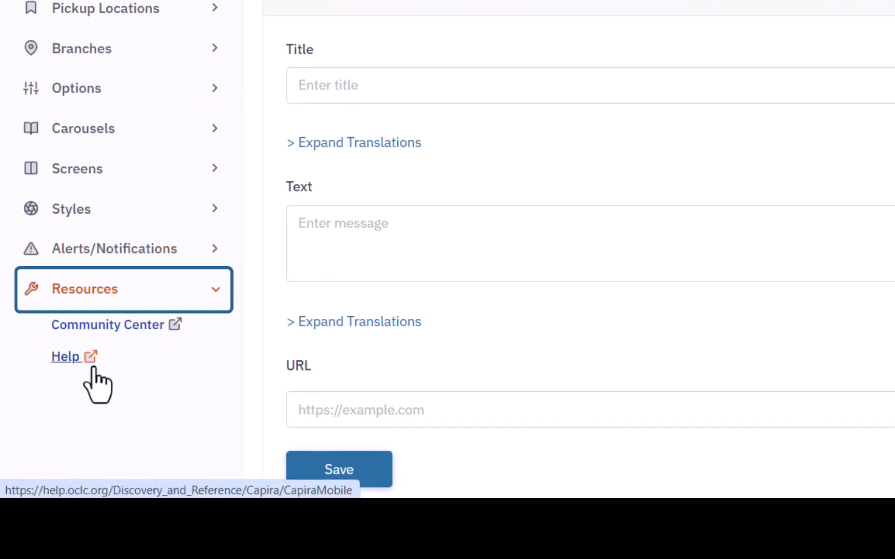
{"action": "left_click", "coordinate": [54, 368]}
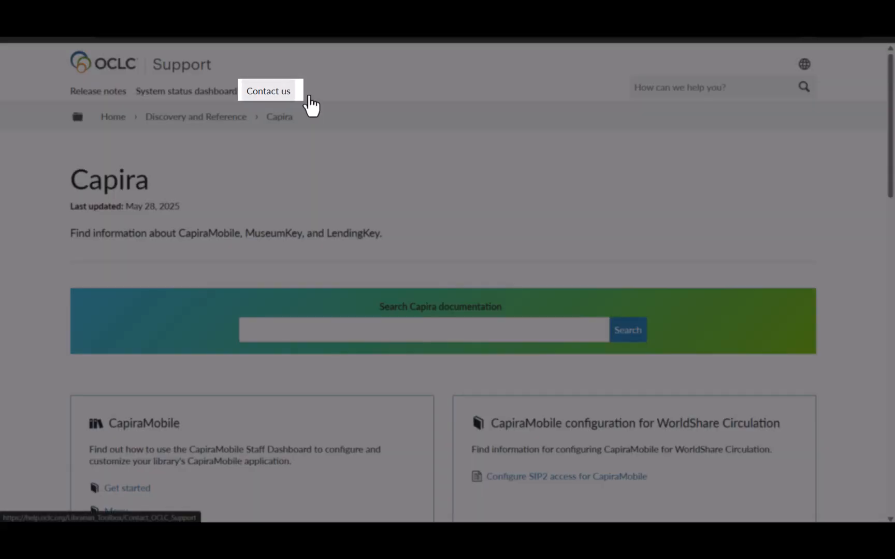
{"action": "left_click", "coordinate": [287, 96]}
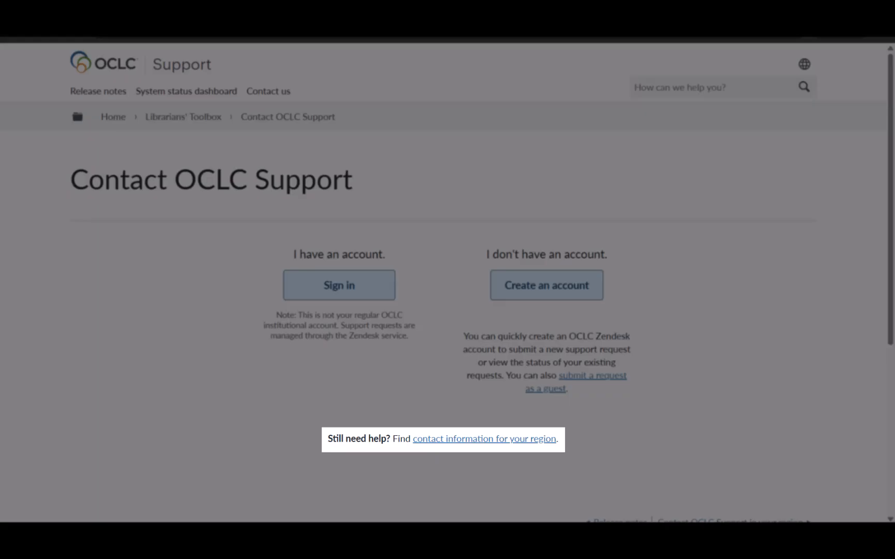
{"action": "left_click", "coordinate": [500, 441]}
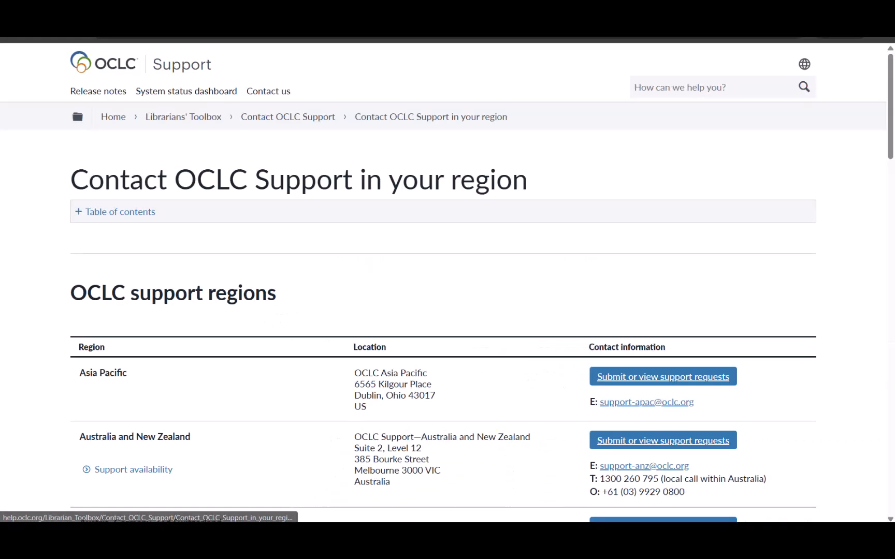